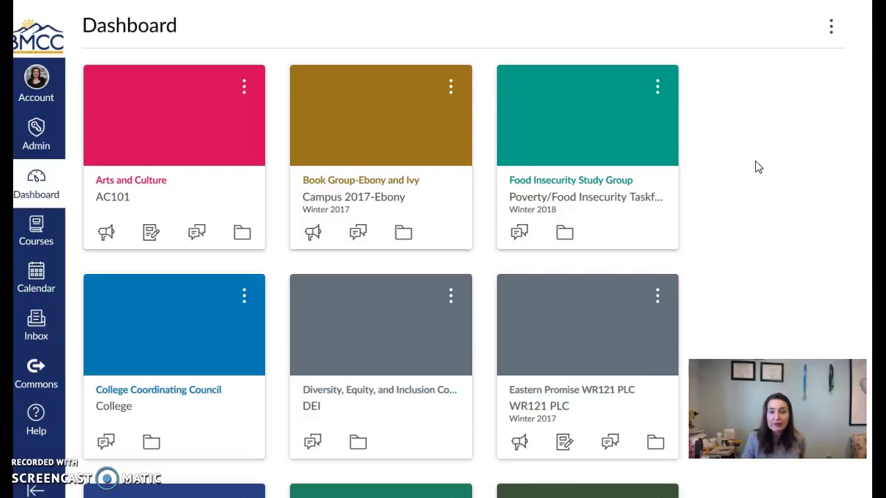
# Step: Open the Food Insecurity Study Group course and go to its Modules page
pyautogui.click(610, 181)
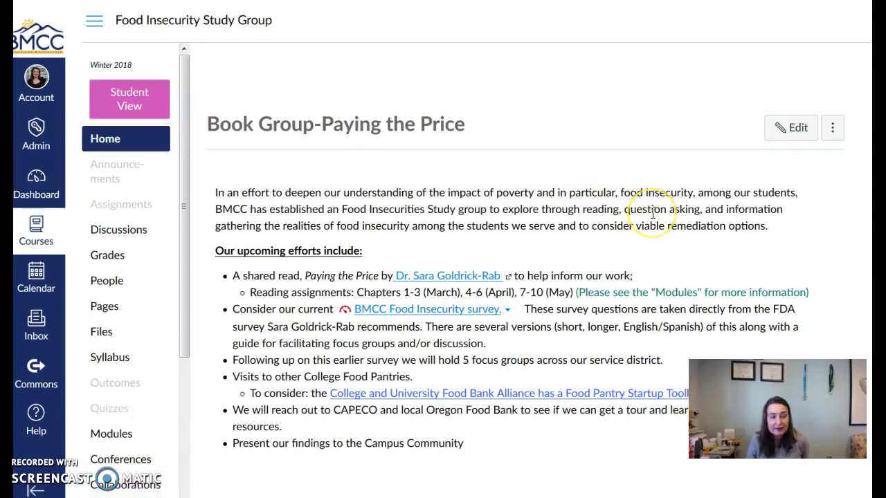
pyautogui.scroll(-1, 652, 215)
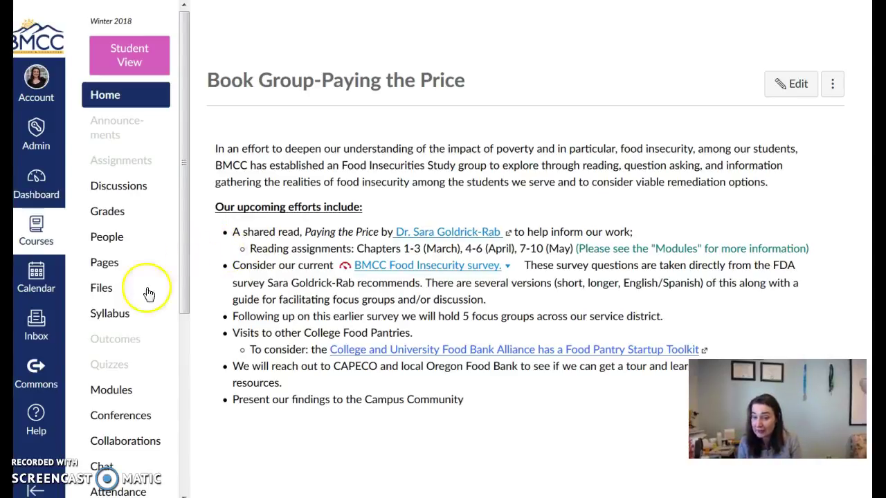
pyautogui.click(103, 392)
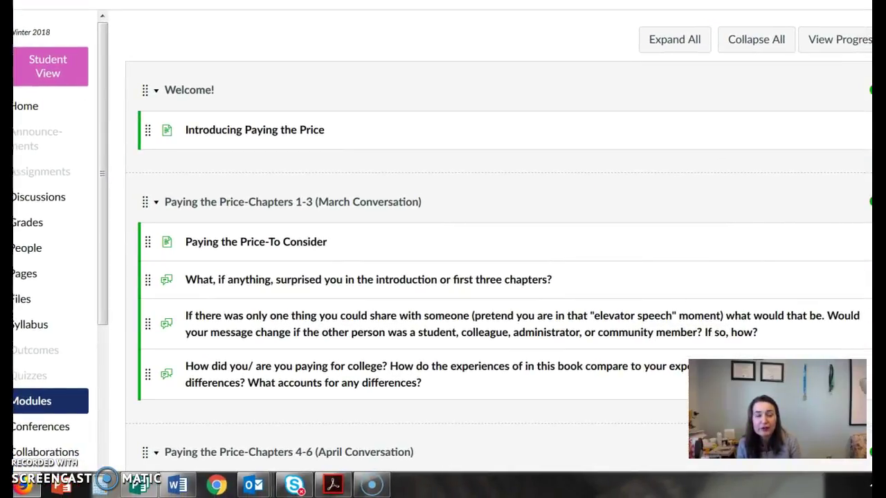
pyautogui.click(780, 33)
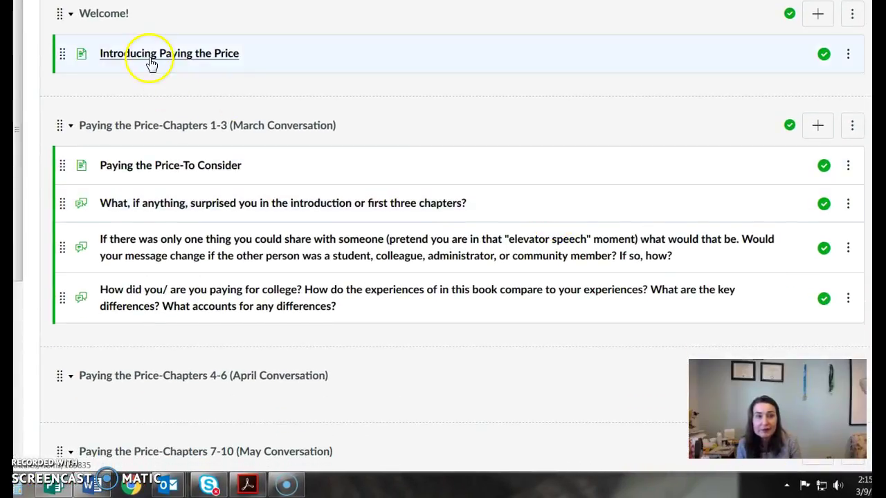
# Step: Open the "Introducing Paying the Price" page and look through its resource links, book group blog note and embedded conversation video
pyautogui.click(151, 63)
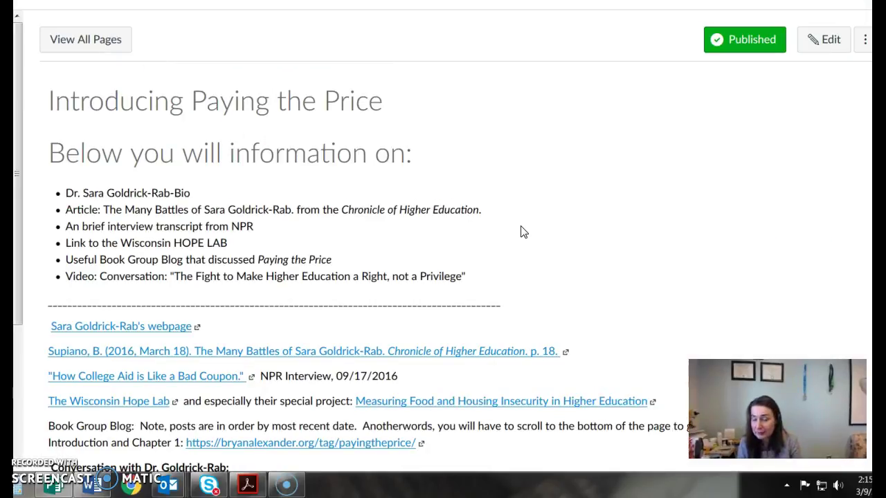
pyautogui.scroll(-2, 522, 231)
pyautogui.scroll(-2, 512, 229)
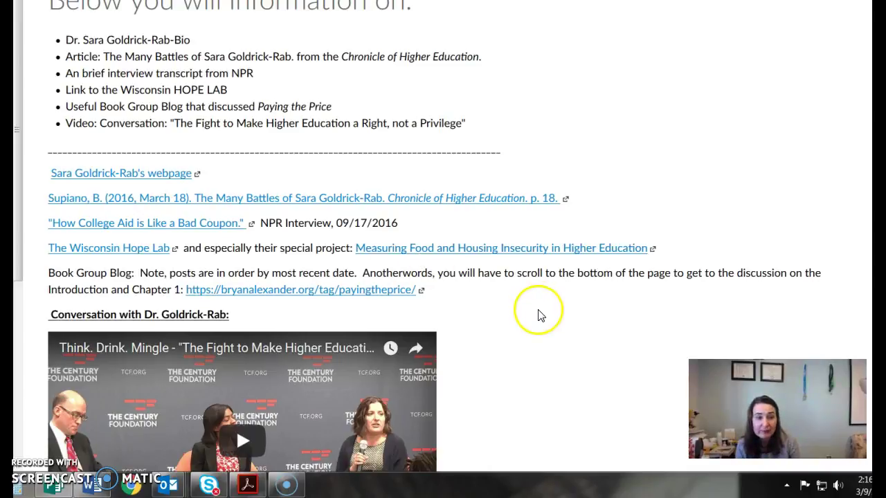
pyautogui.scroll(-2, 538, 313)
pyautogui.scroll(-2, 538, 313)
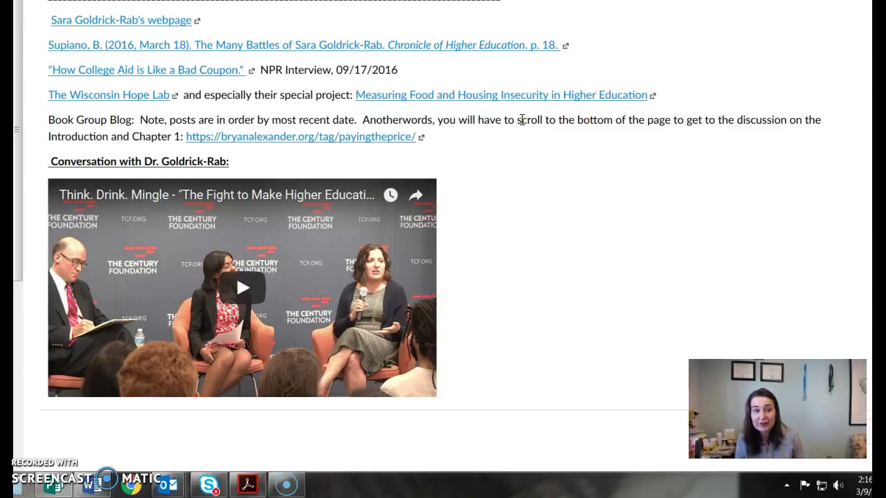
pyautogui.click(302, 292)
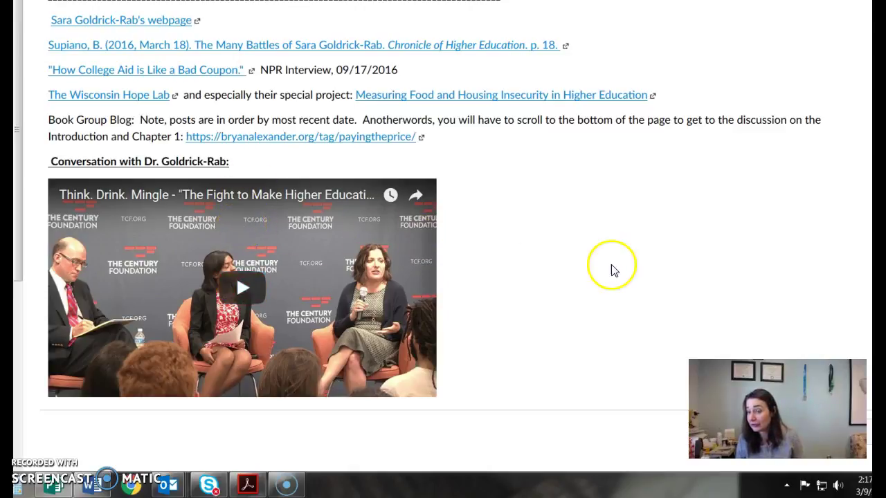
# Step: Return to the course modules and review the monthly Paying the Price conversation sections and the Other Resources items
pyautogui.scroll(1, 550, 261)
pyautogui.scroll(5, 550, 262)
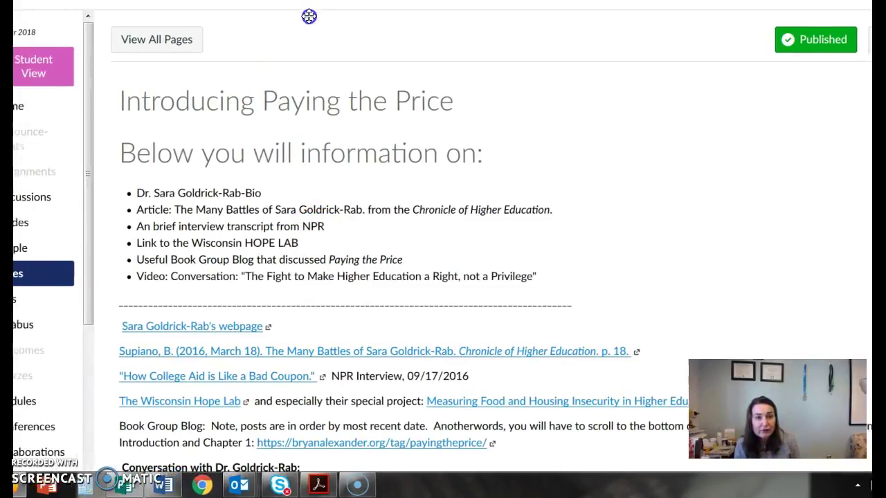
pyautogui.click(50, 407)
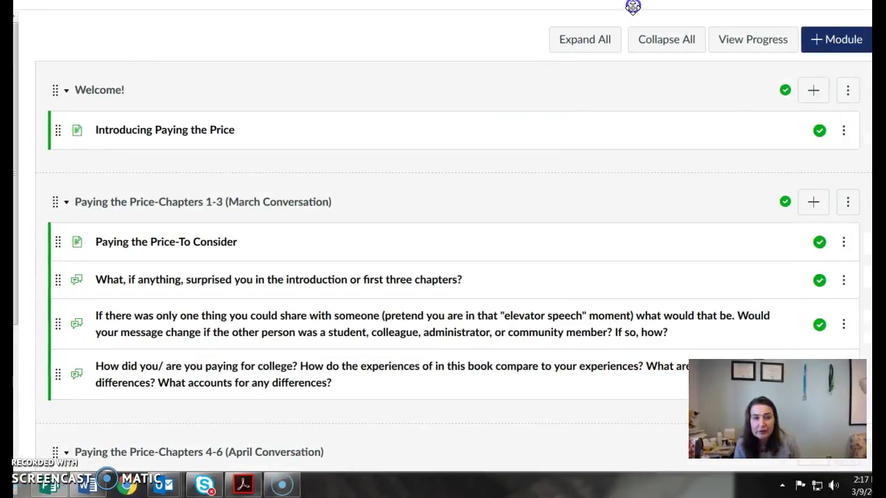
pyautogui.scroll(-2, 631, 166)
pyautogui.scroll(-1, 599, 164)
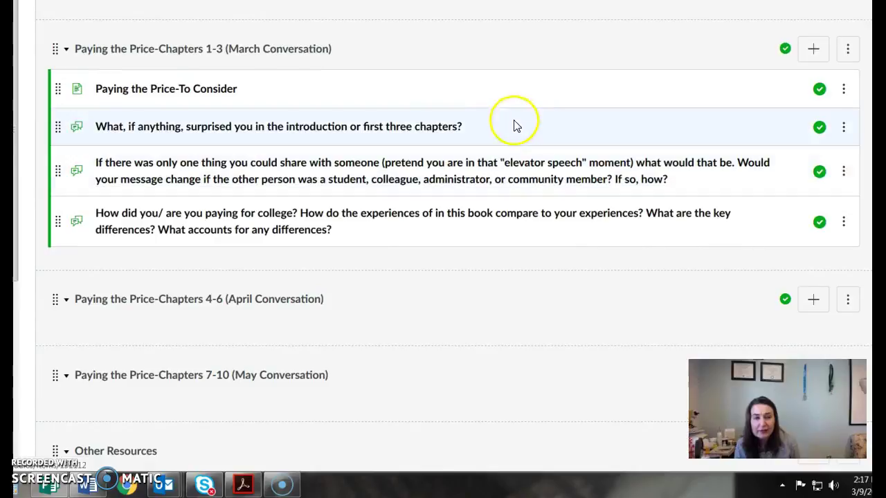
pyautogui.scroll(-2, 398, 93)
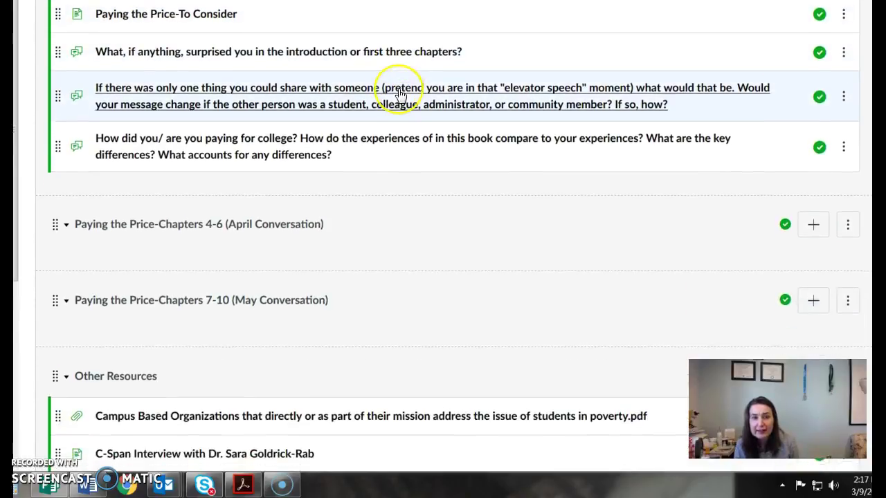
pyautogui.scroll(2, 400, 93)
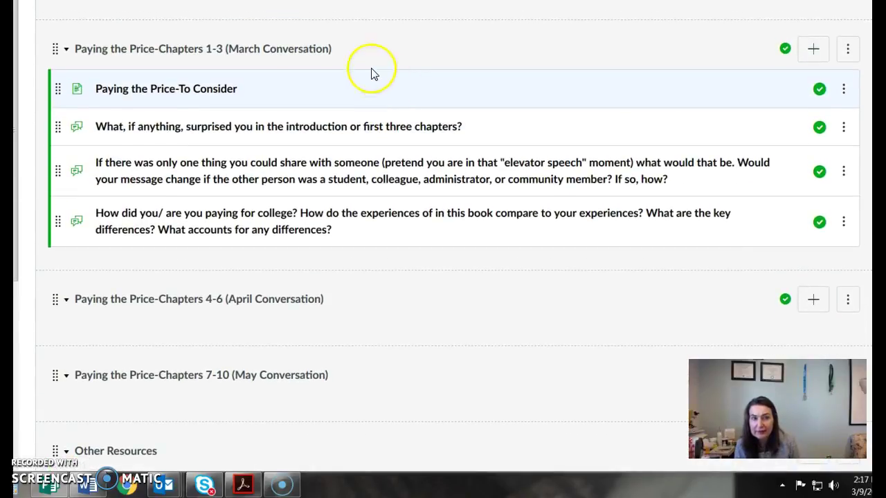
pyautogui.scroll(-4, 353, 276)
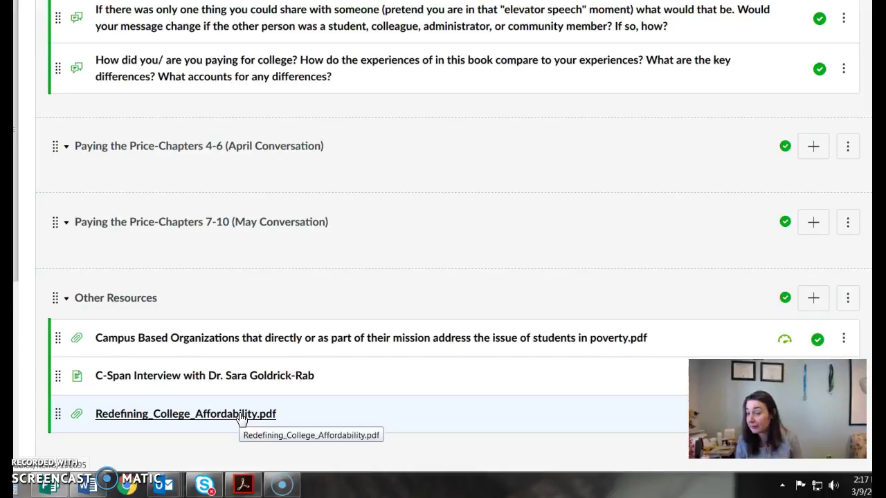
# Step: Open the Campus Based Organizations PDF from Other Resources and look through its list of linked organizations
pyautogui.click(389, 338)
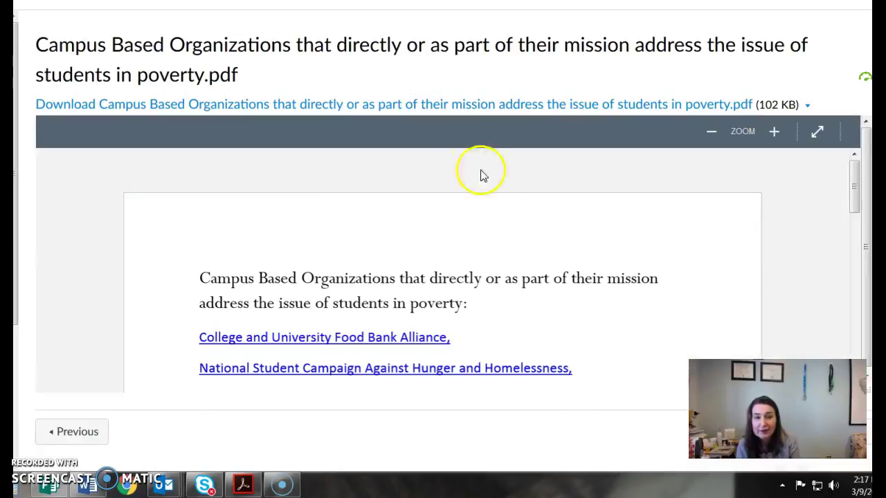
pyautogui.scroll(-3, 585, 326)
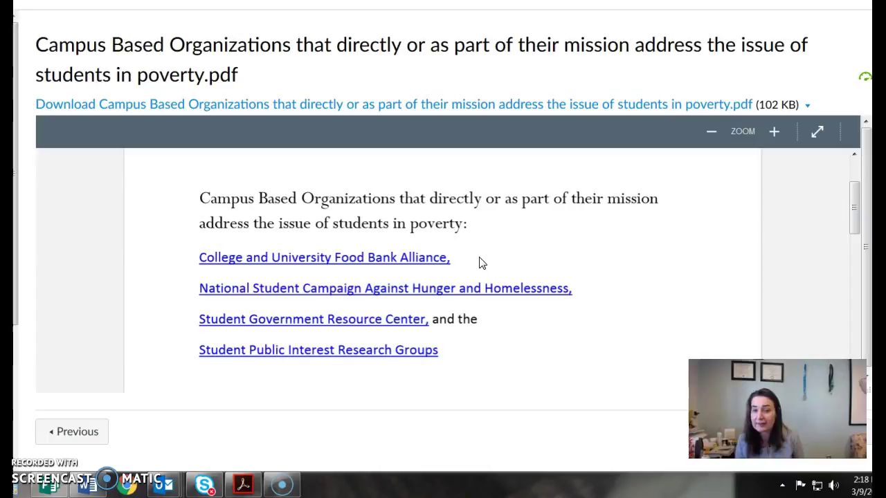
pyautogui.scroll(-2, 483, 264)
pyautogui.scroll(-5, 483, 264)
pyautogui.scroll(8, 483, 264)
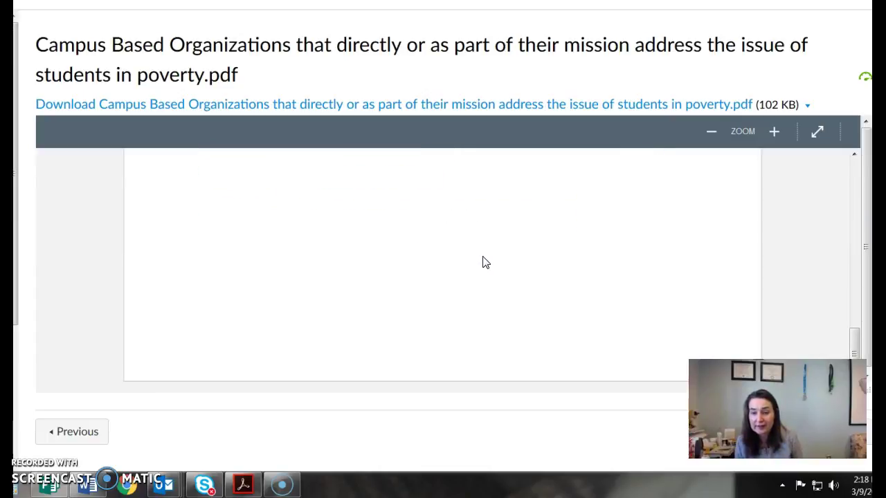
# Step: Return to the modules and open "Paying the Price-To Consider" under Chapters 1-3 to read its discussion questions
pyautogui.click(476, 249)
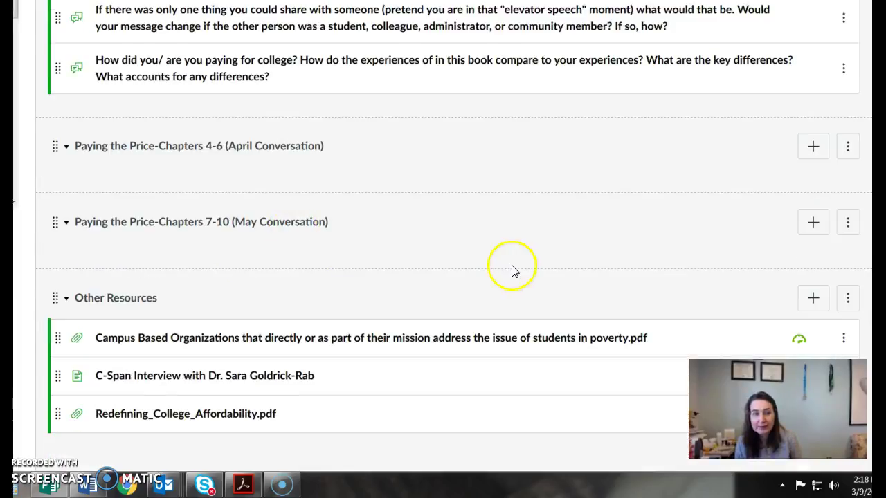
pyautogui.scroll(3, 512, 271)
pyautogui.scroll(2, 513, 271)
pyautogui.scroll(-1, 389, 241)
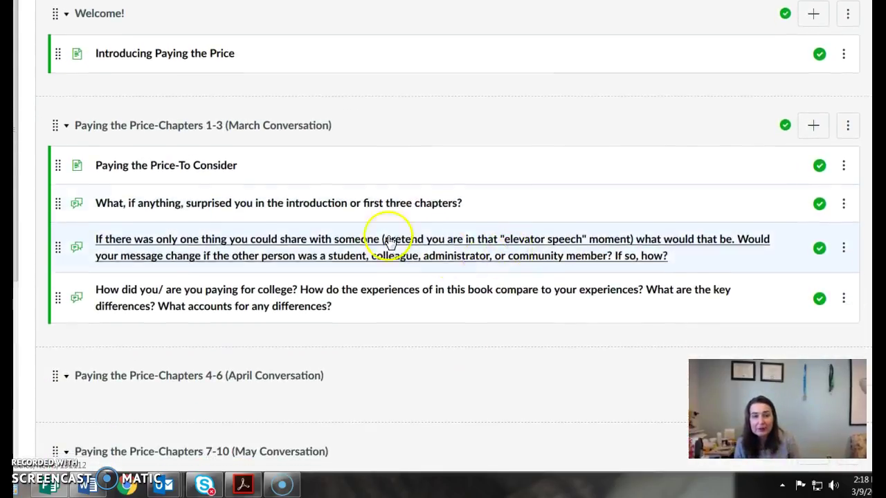
pyautogui.click(143, 171)
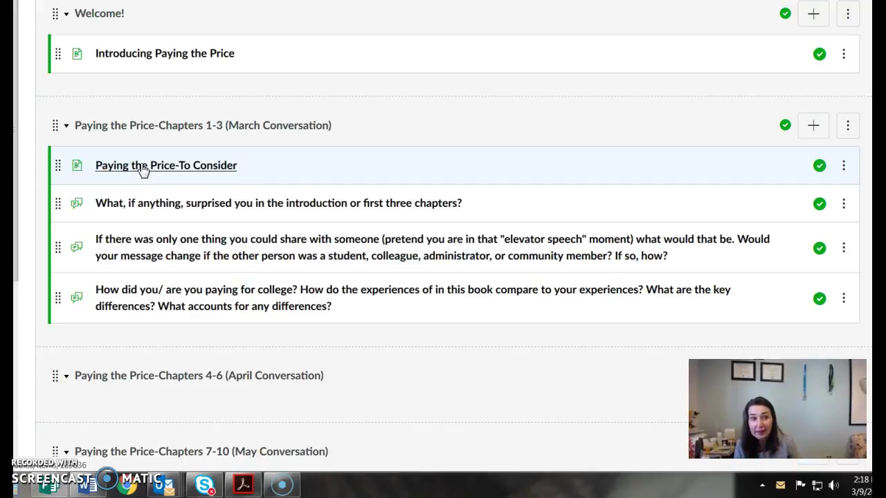
pyautogui.scroll(-1, 376, 221)
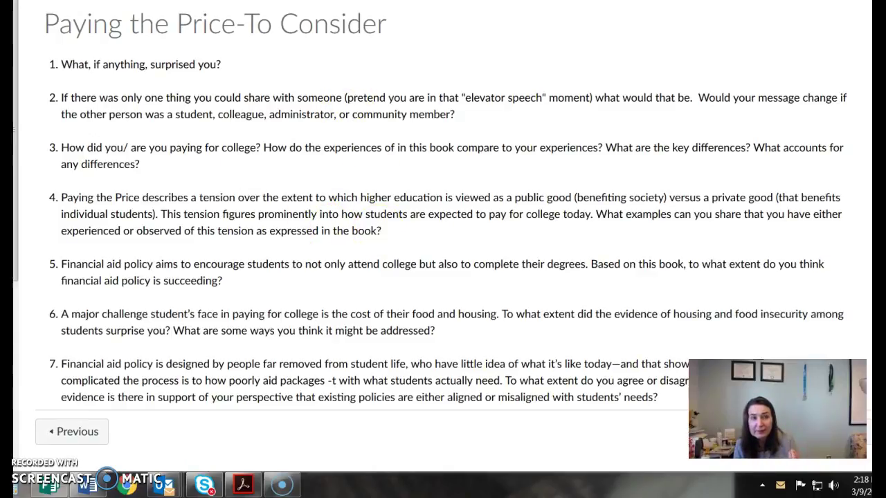
# Step: Go back to the modules and open the discussion "What, if anything, surprised you in the introduction or first three chapters?"
pyautogui.hotkey('alt', 'Left')
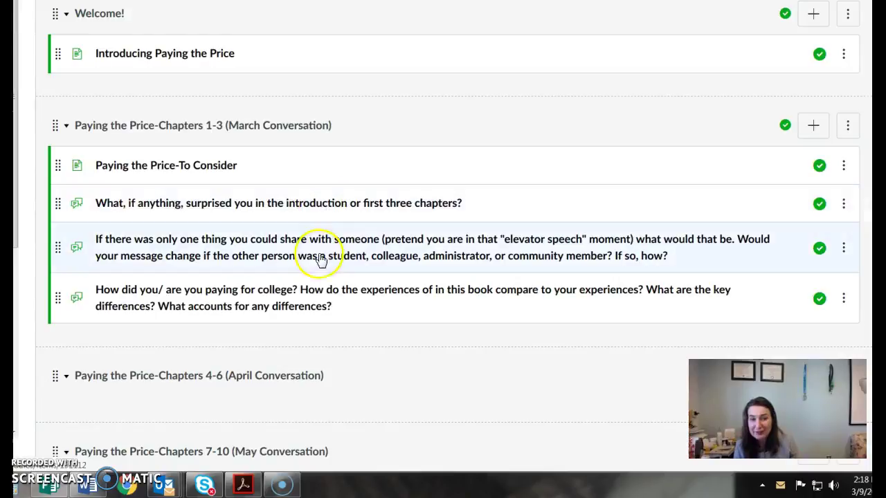
pyautogui.scroll(-1, 322, 310)
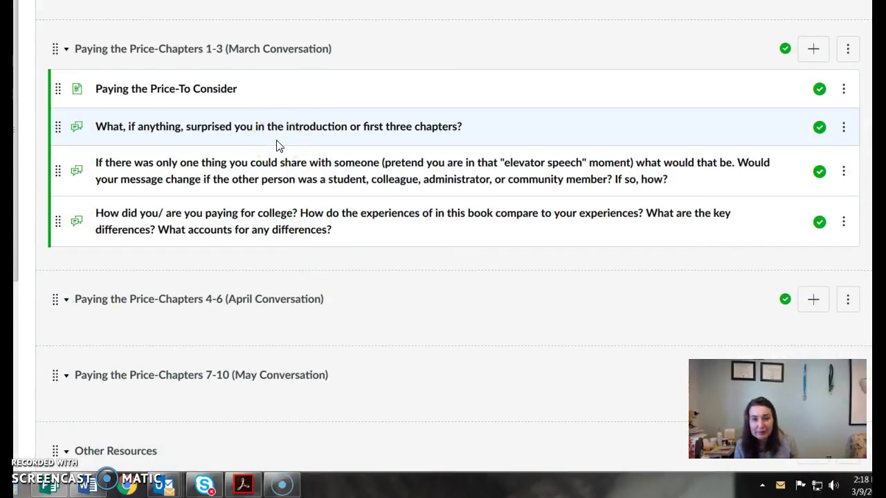
pyautogui.click(273, 126)
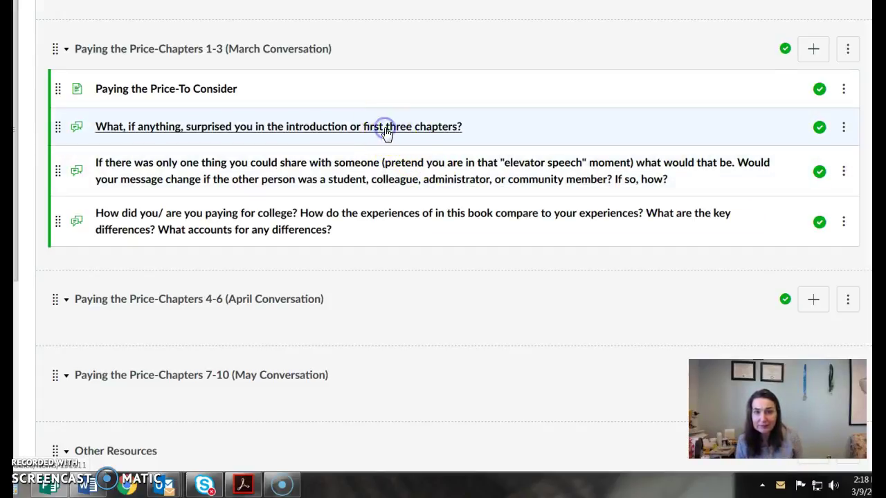
pyautogui.click(386, 127)
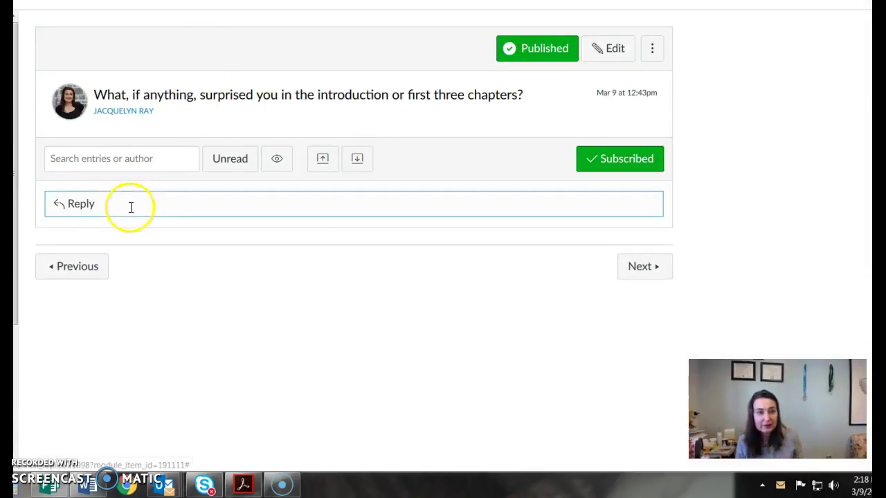
# Step: Start a reply to the discussion and examine the editor's formatting, attachment and posting options
pyautogui.click(69, 203)
pyautogui.scroll(-1, 384, 322)
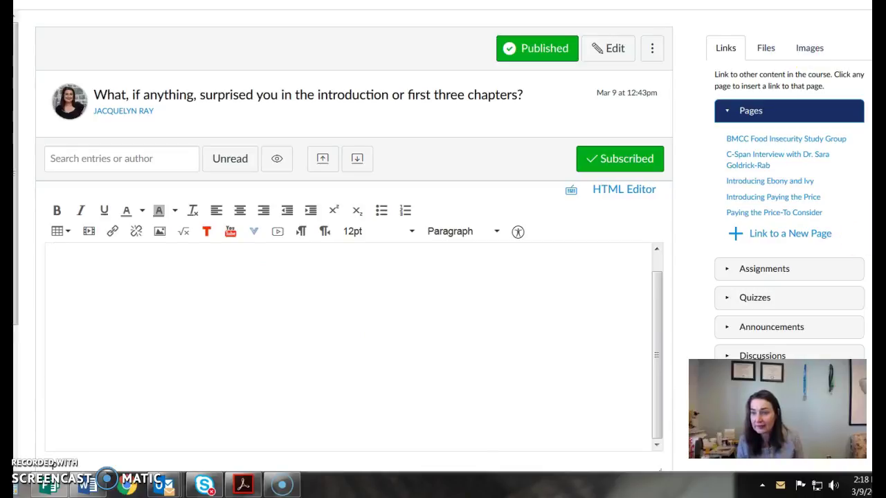
pyautogui.scroll(-2, 516, 207)
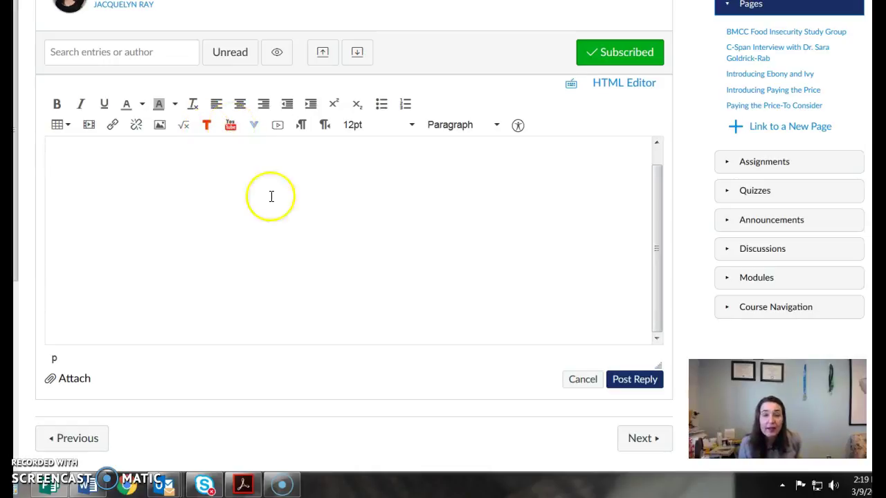
pyautogui.click(641, 384)
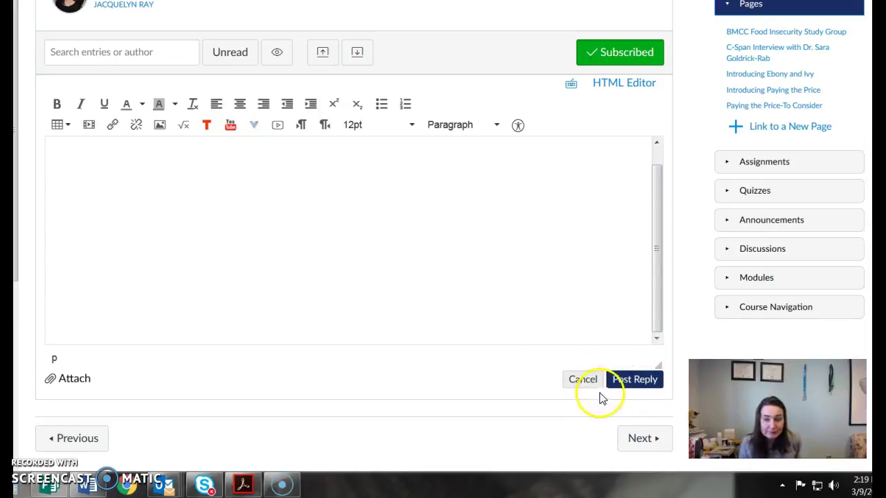
pyautogui.scroll(2, 433, 330)
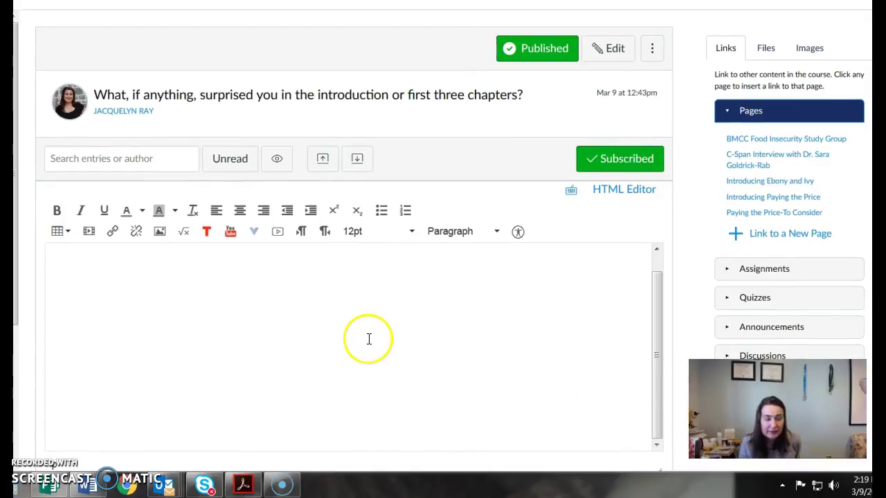
pyautogui.scroll(-2, 368, 338)
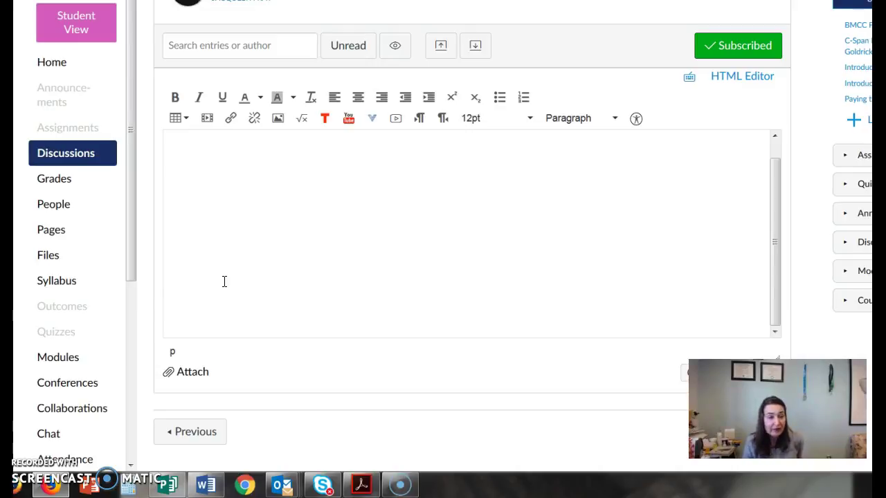
# Step: Return to the modules and review the options for adding a new file to Other Resources, closing the dialog without adding anything
pyautogui.click(69, 363)
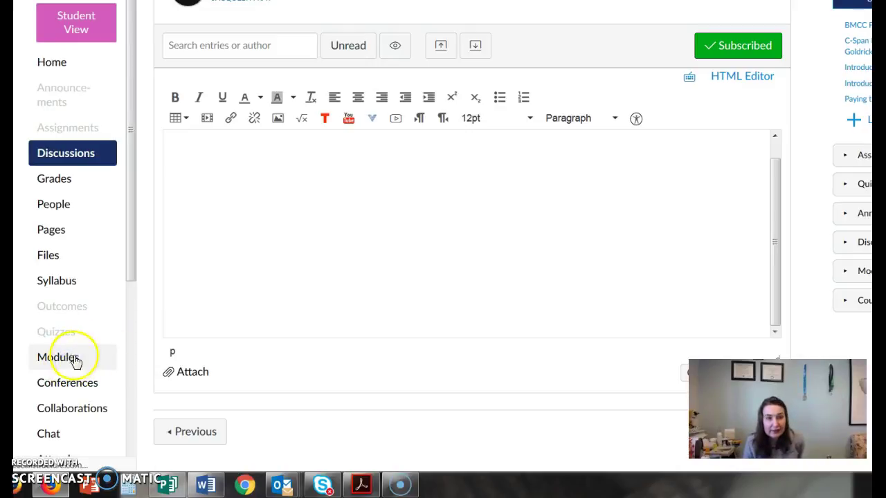
pyautogui.scroll(-5, 532, 367)
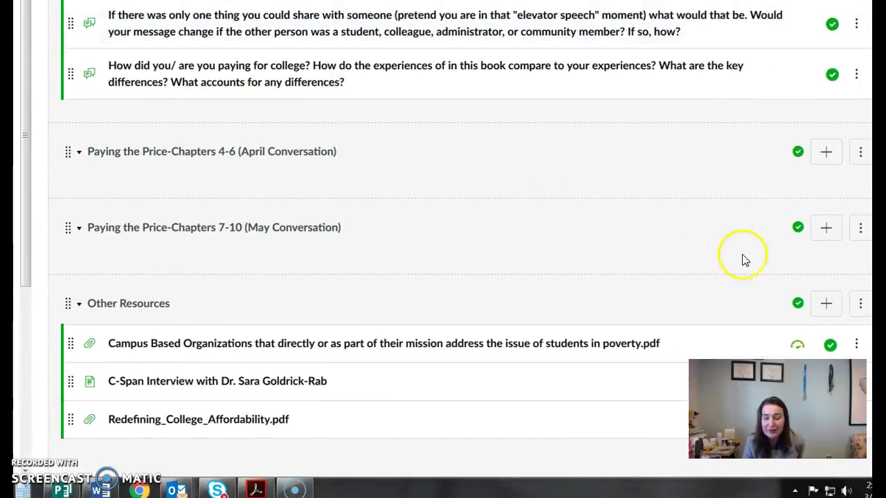
pyautogui.click(827, 305)
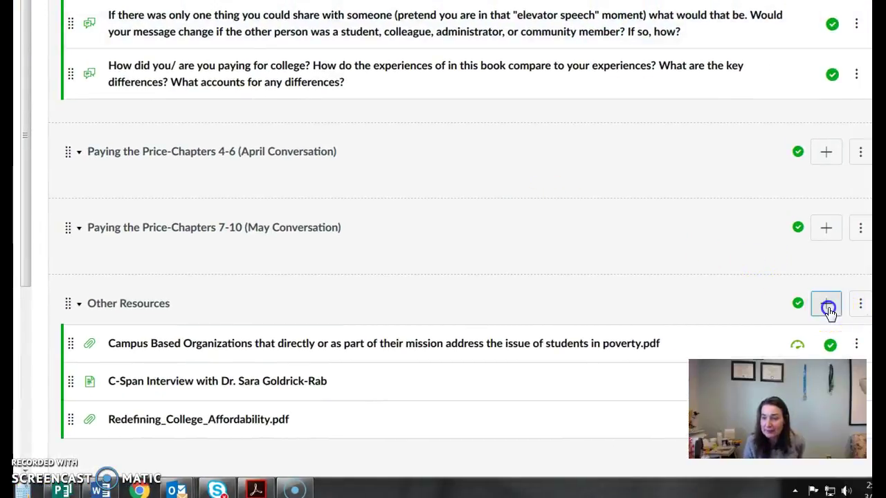
pyautogui.click(299, 112)
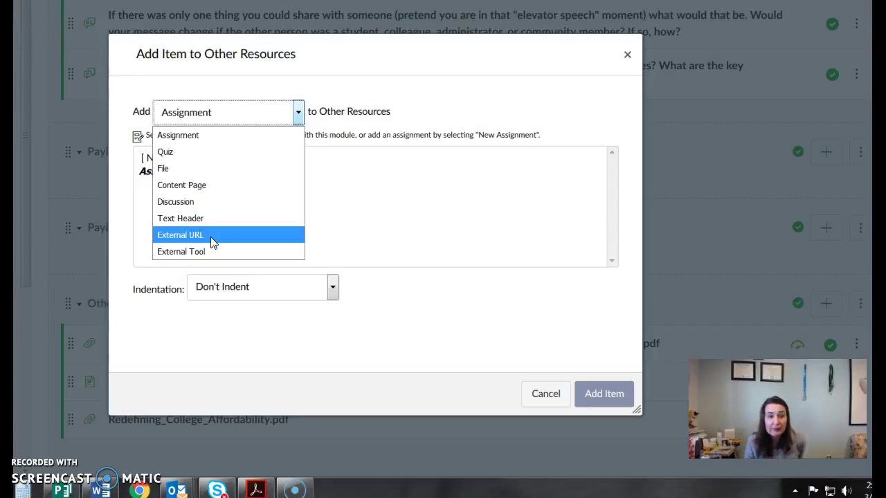
pyautogui.click(166, 170)
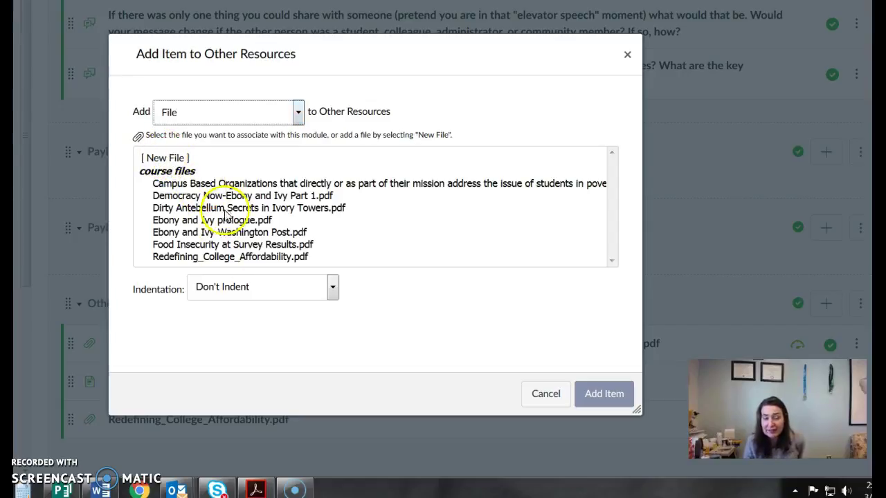
pyautogui.click(164, 158)
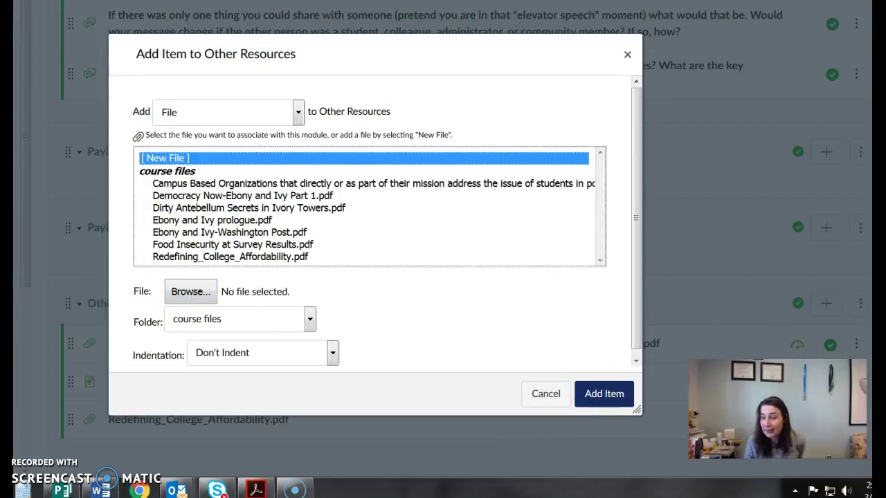
pyautogui.click(627, 56)
pyautogui.scroll(-1, 771, 306)
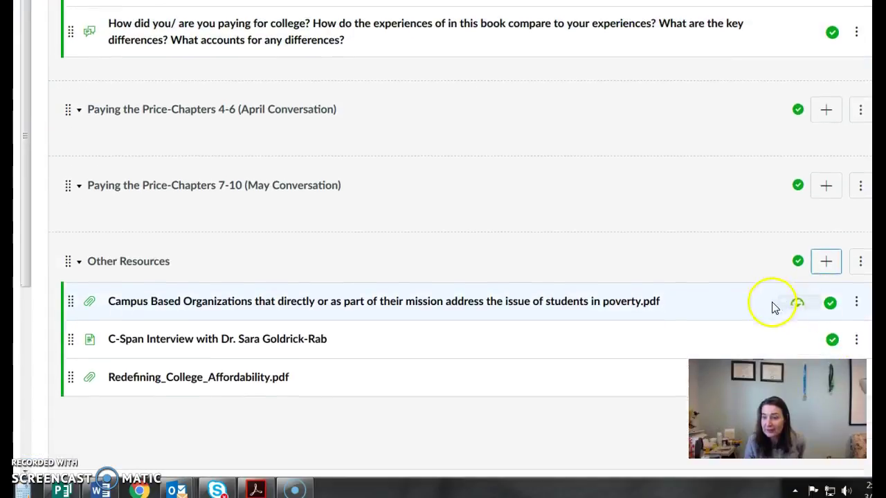